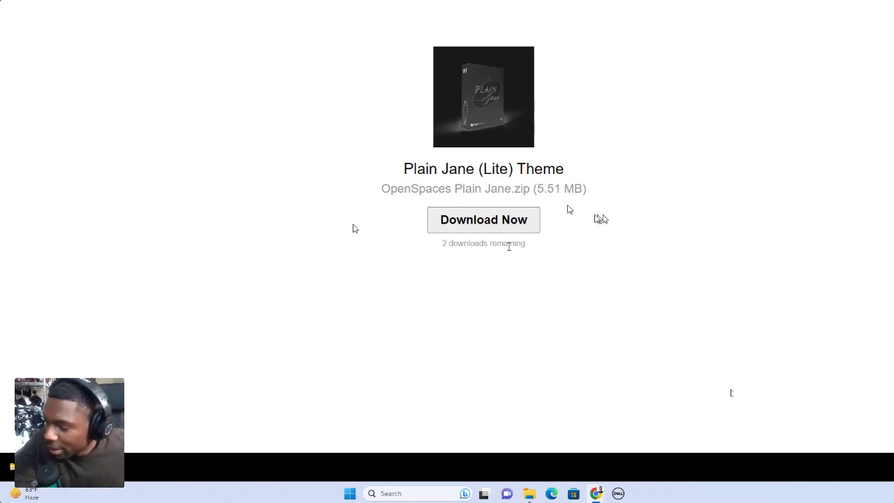
Step: Show the downloaded OpenSpaces Plain Jane (1) zip in its Downloads folder and place that window beside the download page content
left_click(112, 466)
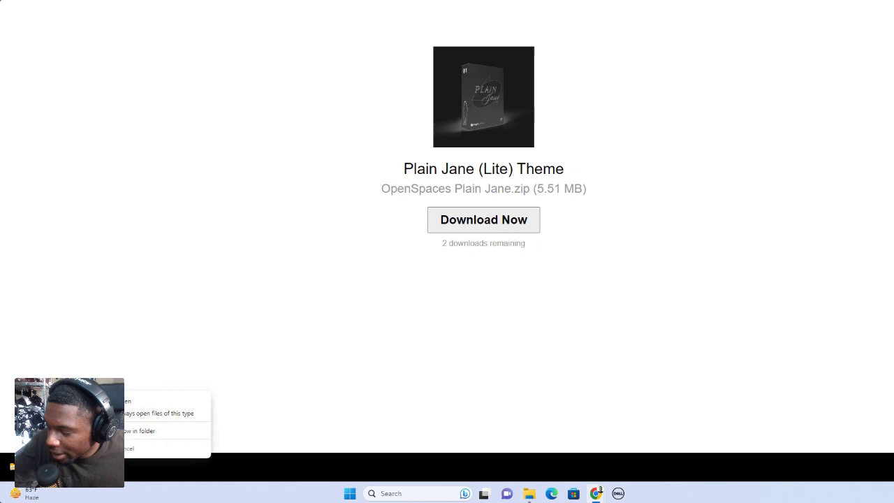
left_click(140, 431)
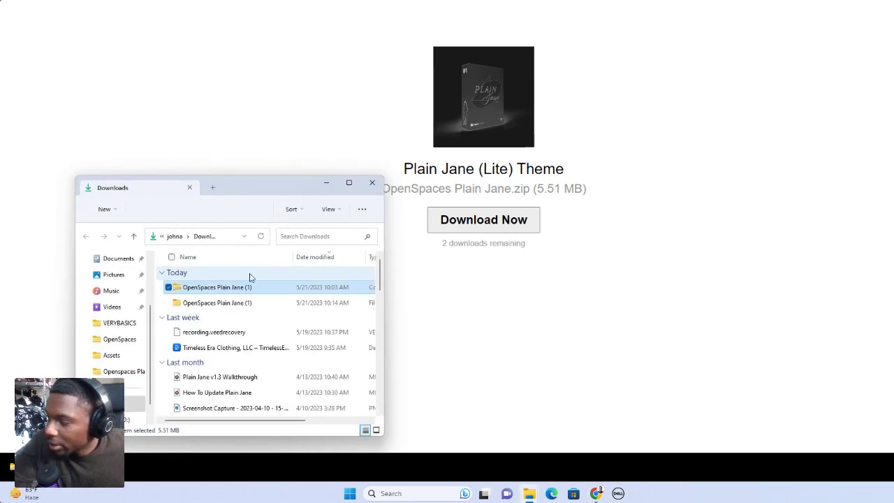
left_click_drag(260, 183, 550, 96)
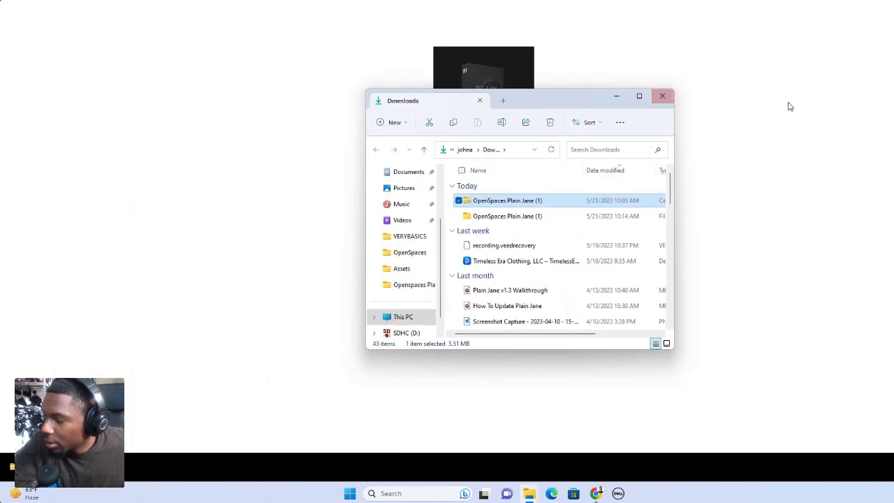
left_click(638, 95)
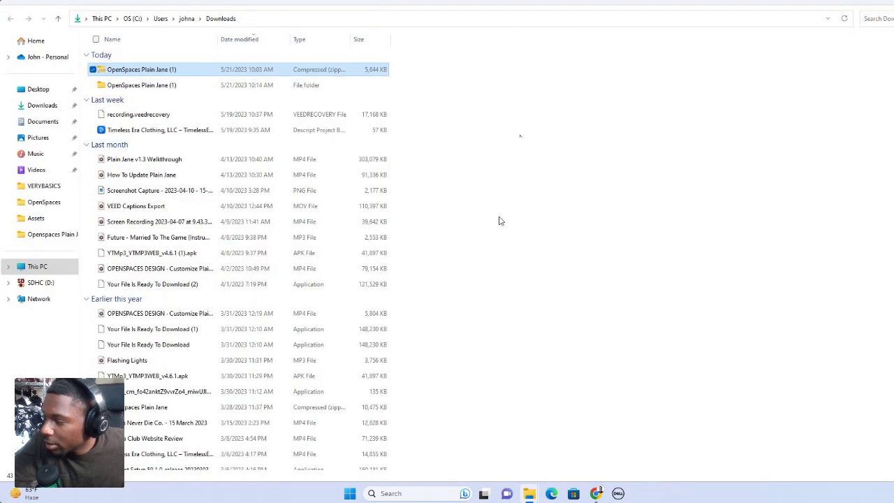
left_click_drag(803, 6, 242, 20)
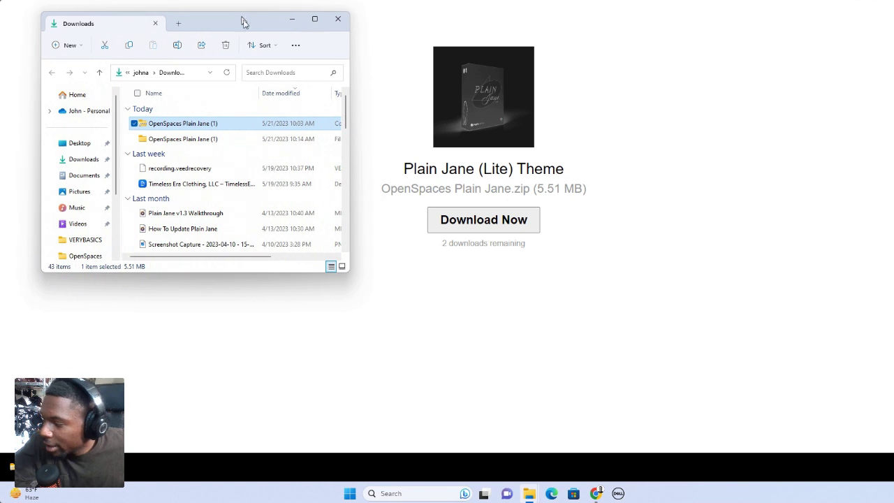
Step: Delete the previously extracted OpenSpaces Plain Jane (1) folder and extract the zip of the same name into Downloads
right_click(166, 140)
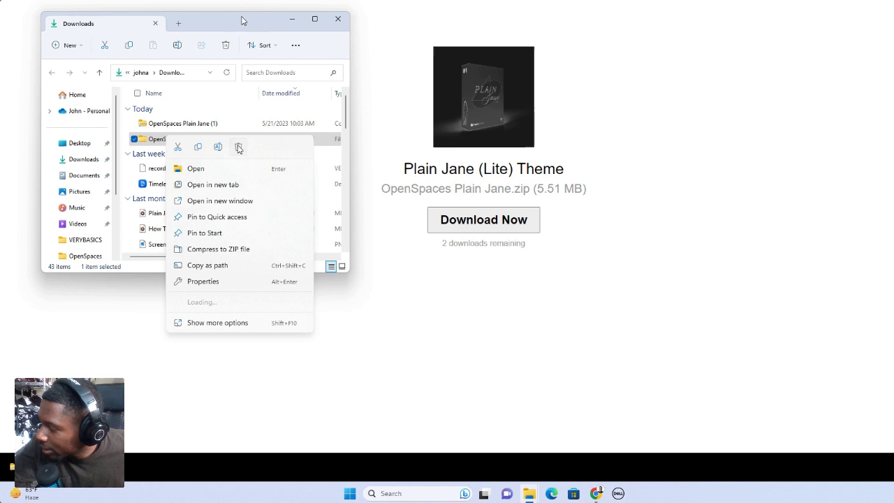
left_click(238, 146)
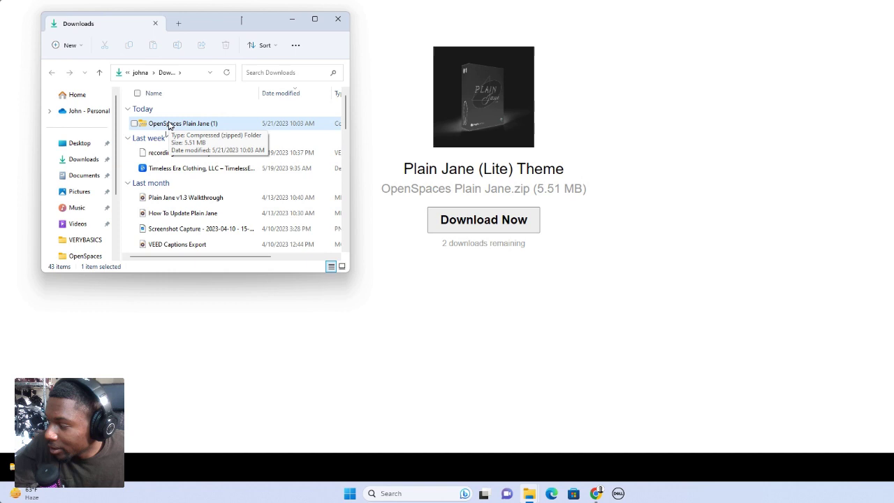
right_click(169, 124)
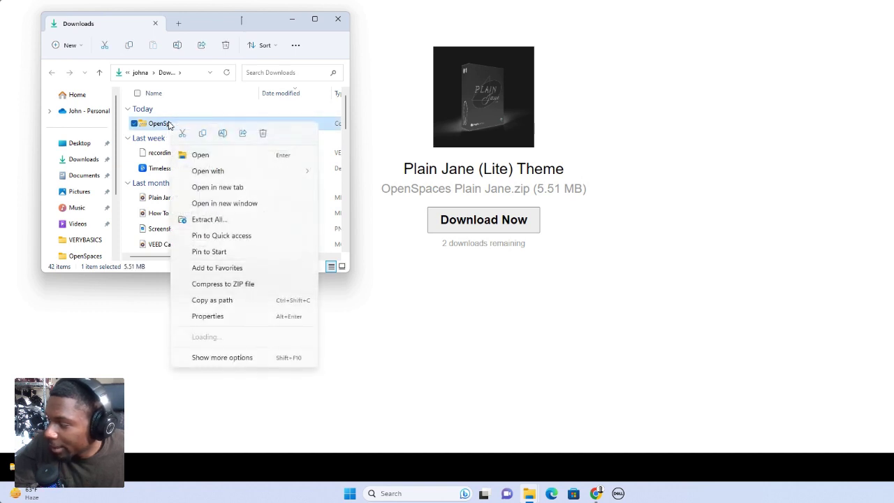
left_click(228, 219)
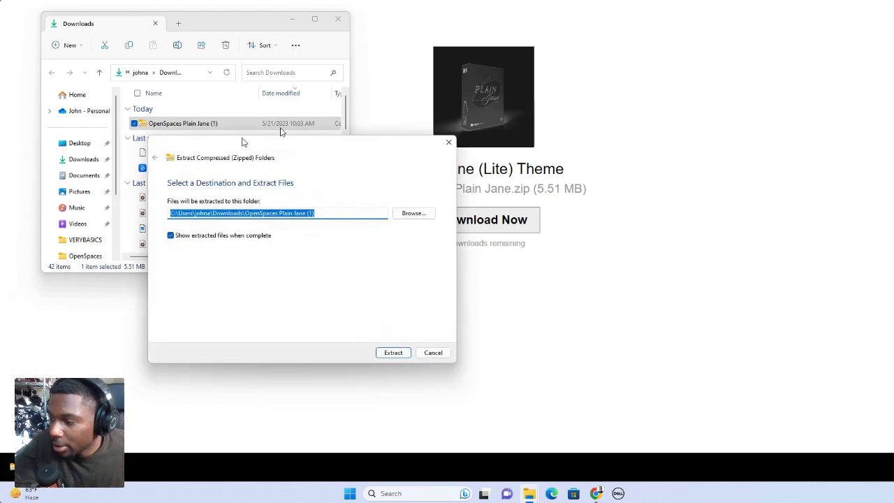
left_click_drag(244, 139, 533, 63)
left_click(684, 273)
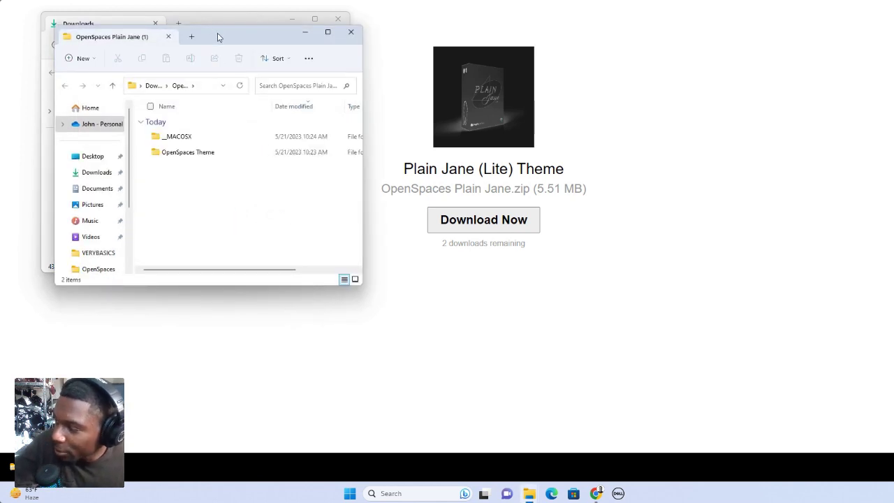
Step: Close the extra extraction window and open the OpenSpaces Theme folder inside the extracted OpenSpaces Plain Jane (1) folder from Downloads
left_click_drag(219, 34, 199, 194)
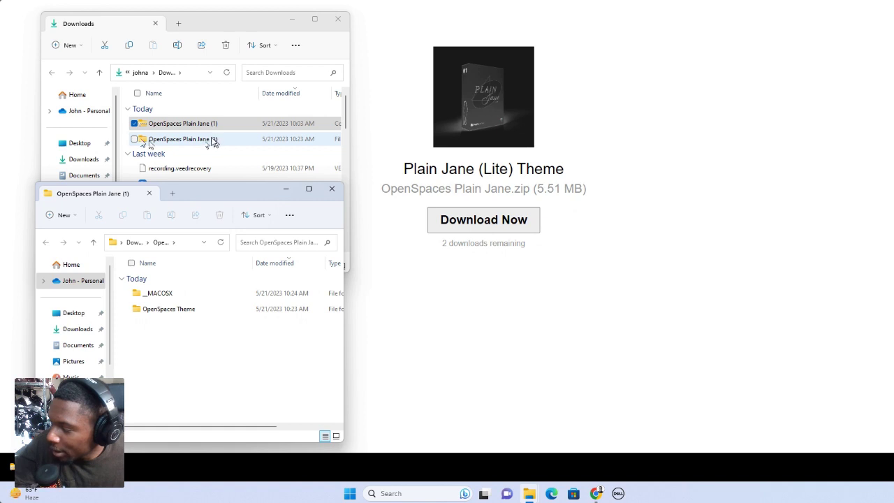
left_click_drag(205, 182, 209, 139)
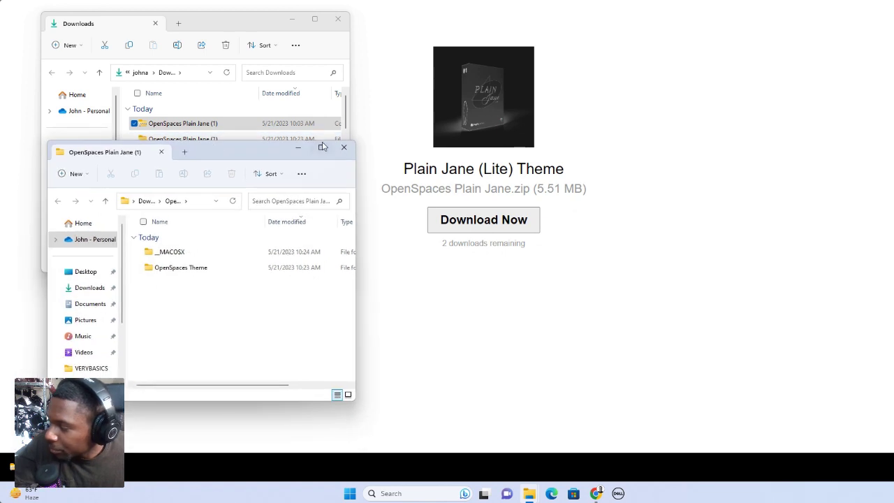
left_click(344, 145)
double_click(175, 139)
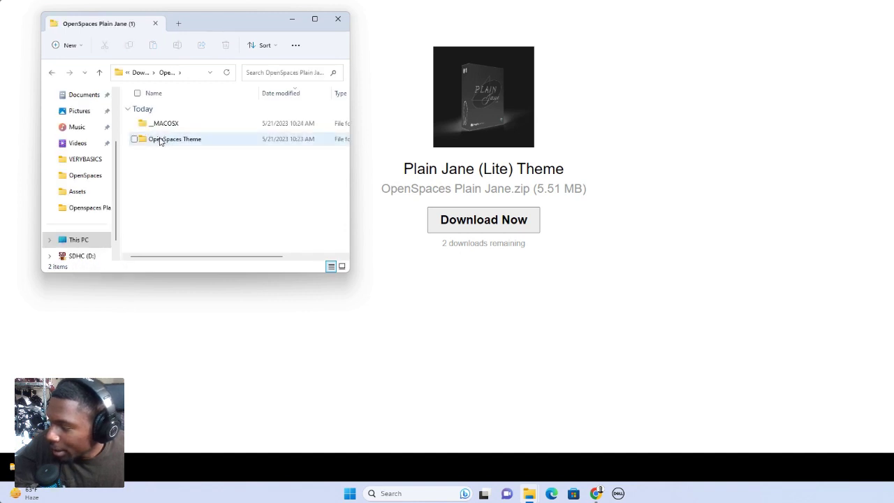
double_click(162, 140)
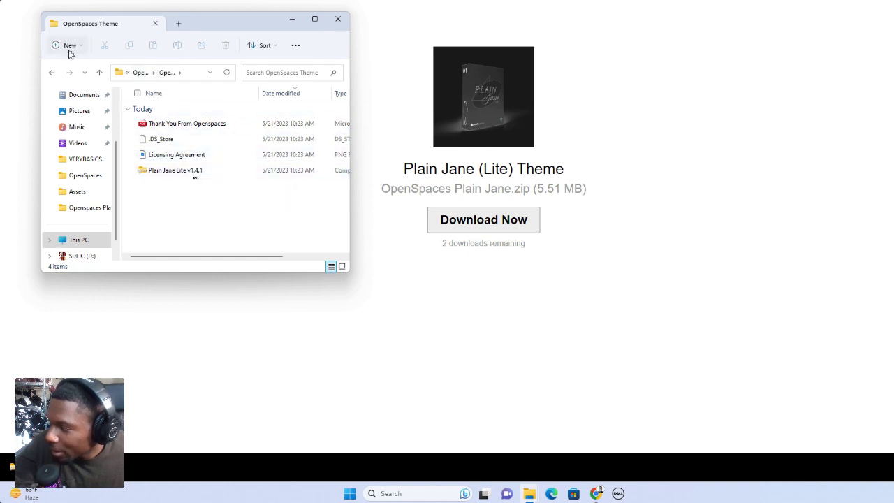
Step: Return to Downloads, compare the OpenSpaces Plain Jane (1) zip with its extracted folder, and reopen the extracted folder
left_click(52, 73)
left_click(50, 74)
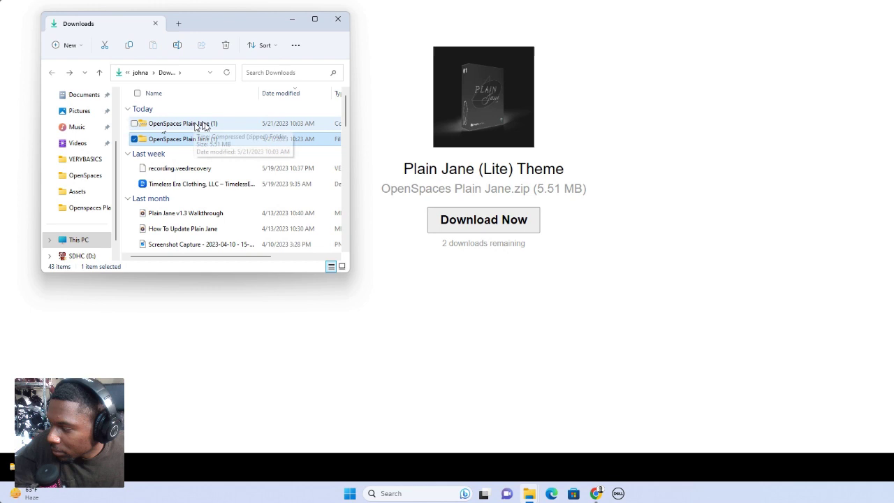
left_click(190, 125)
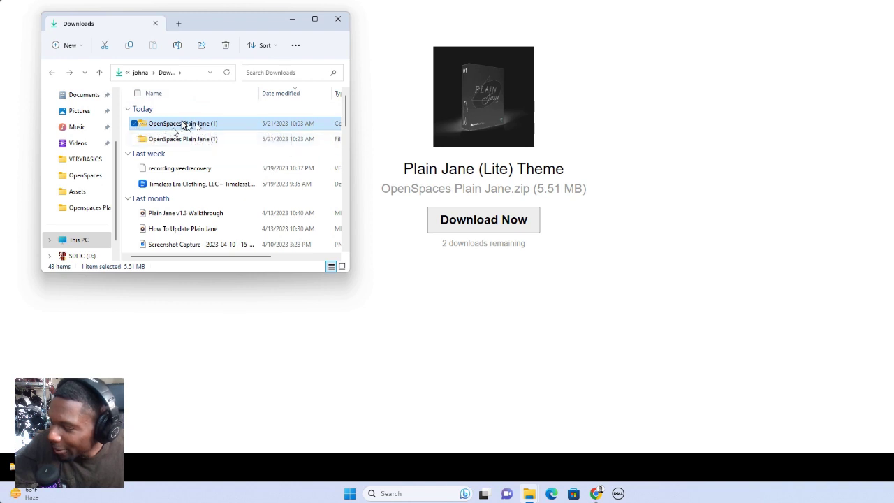
left_click(159, 140)
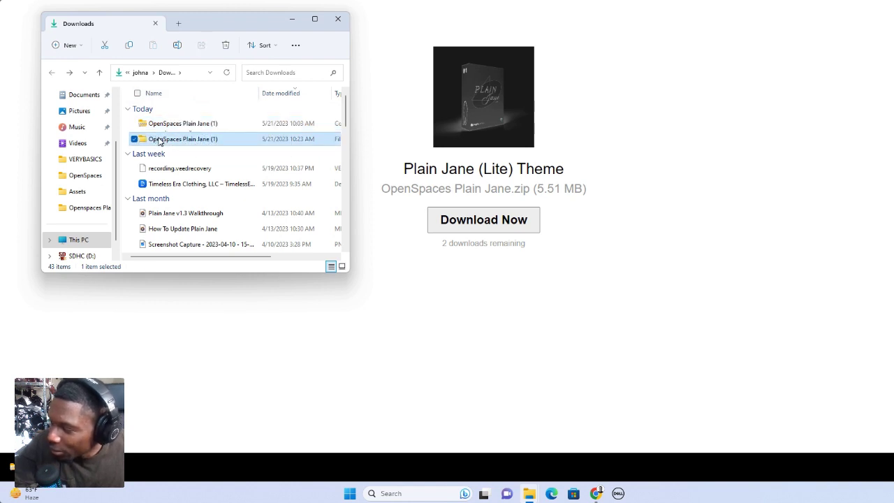
double_click(159, 140)
left_click_drag(235, 28, 220, 52)
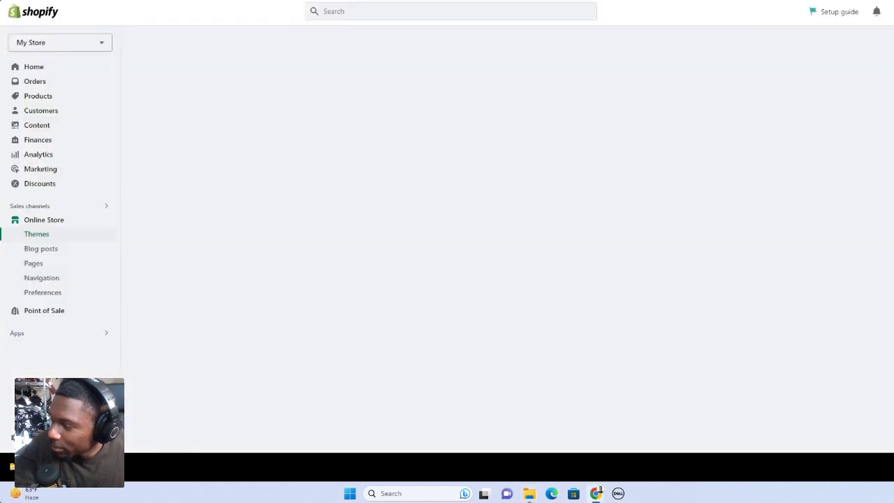
Step: In the Shopify admin, go to the online store's themes and start adding a theme from a zip file
scroll(446, 191, "down", 2)
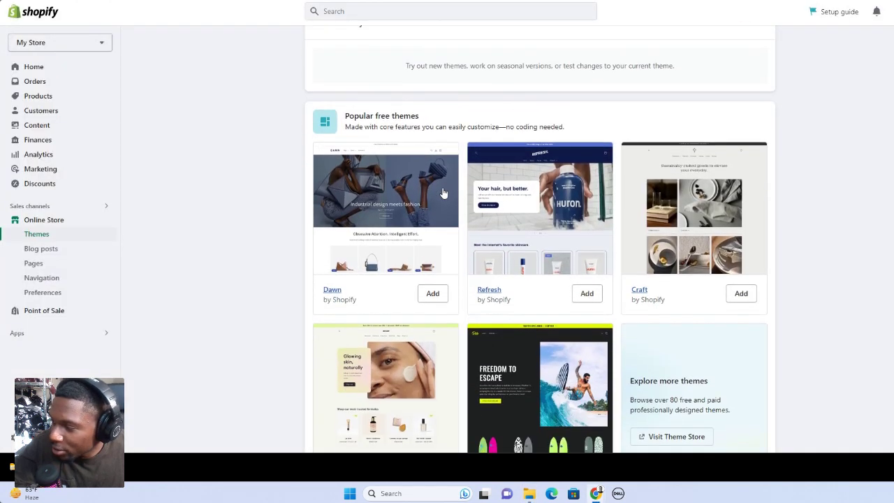
scroll(443, 193, "up", 5)
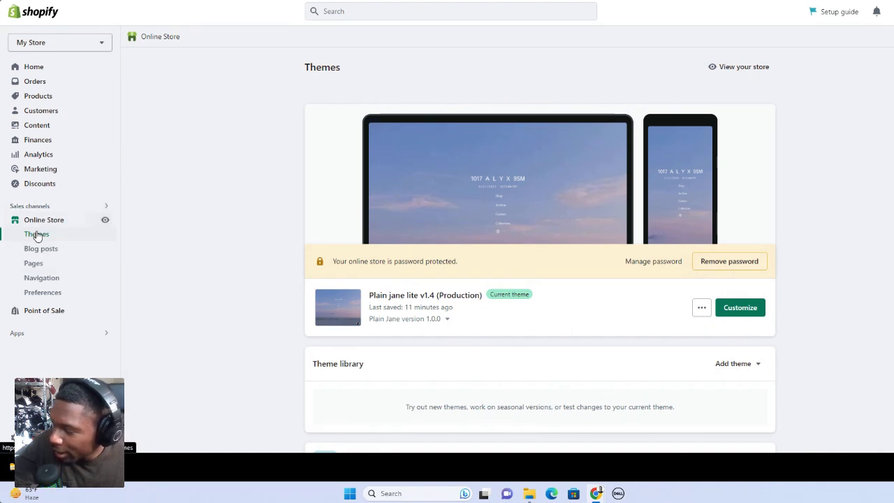
left_click(36, 234)
scroll(531, 340, "down", 2)
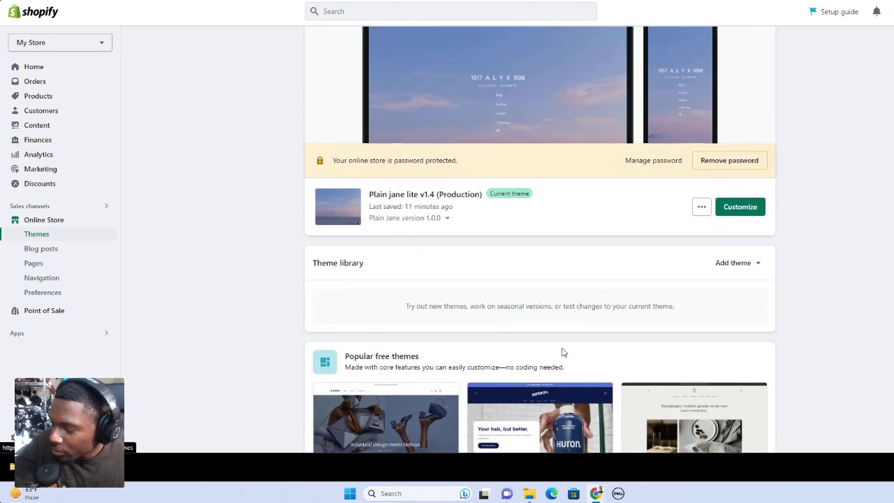
scroll(493, 266, "up", 1)
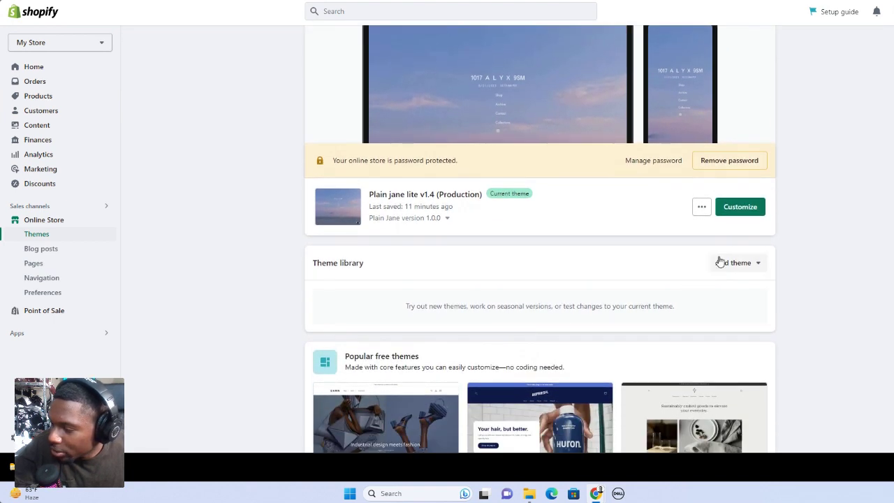
left_click(731, 263)
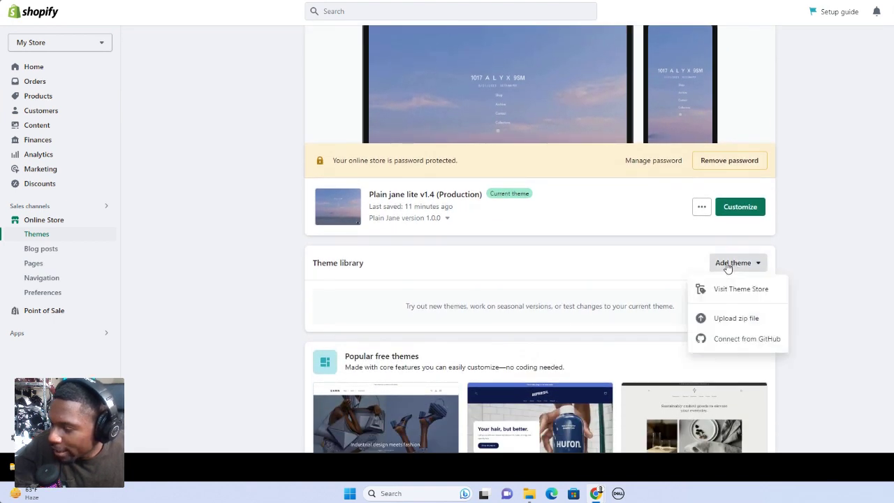
left_click(733, 318)
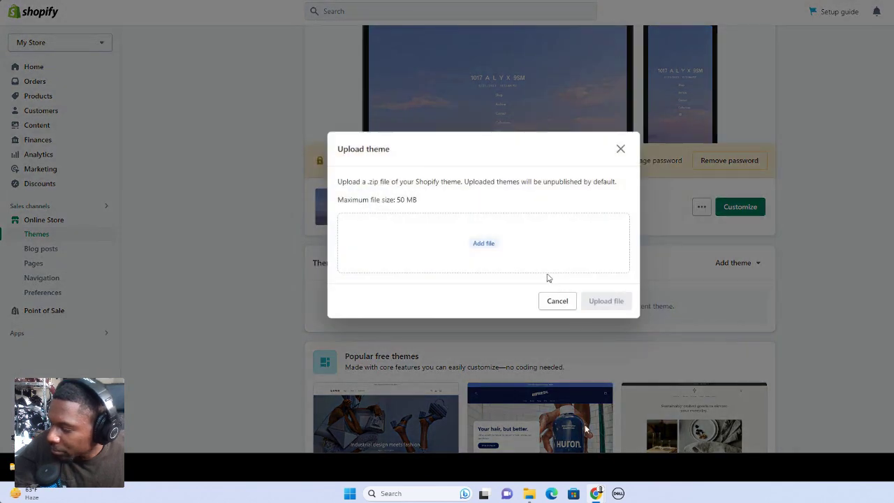
Step: Add Plain Jane Lite v1.4.1.zip from the extracted OpenSpaces Theme folder to the theme upload and upload it
mouse_move(530, 493)
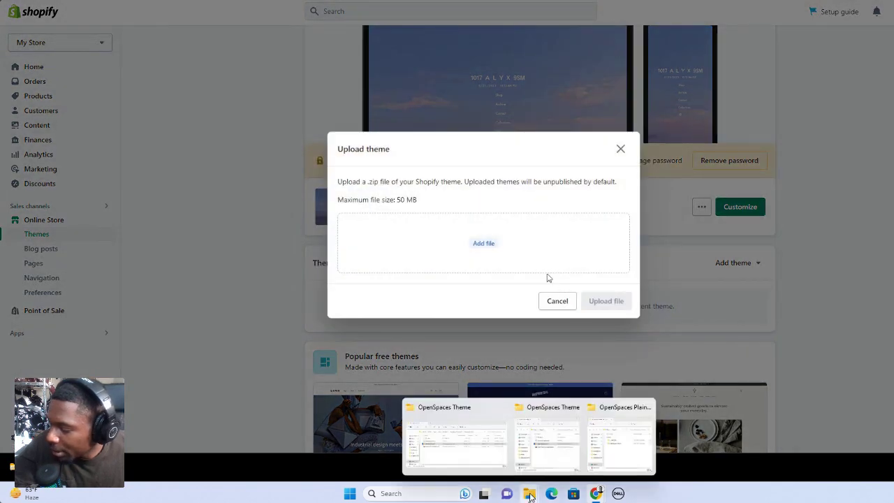
left_click(605, 444)
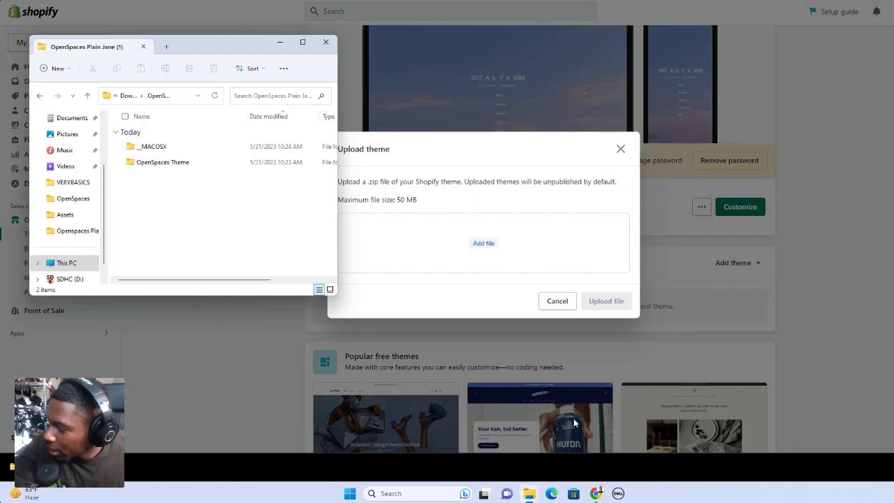
left_click(86, 96)
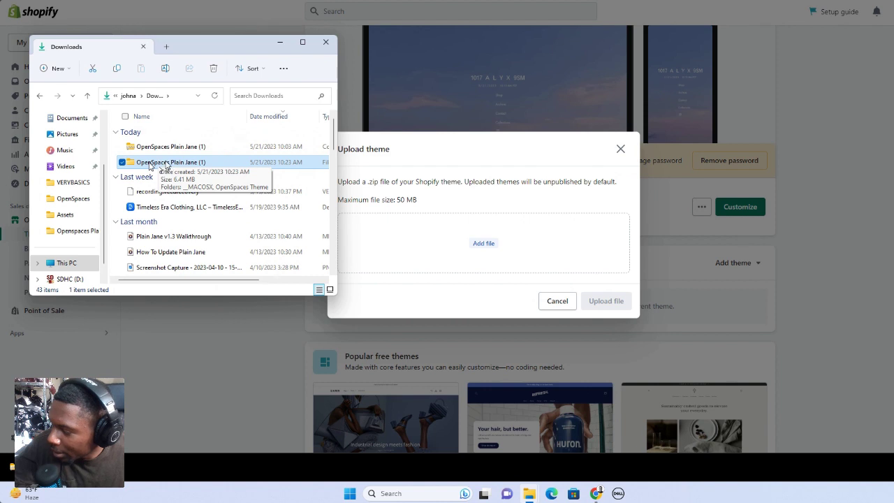
double_click(147, 163)
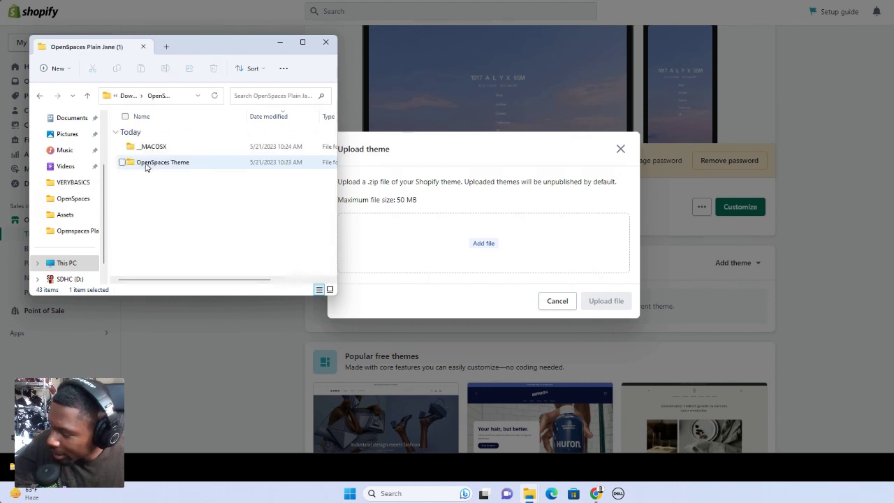
double_click(154, 164)
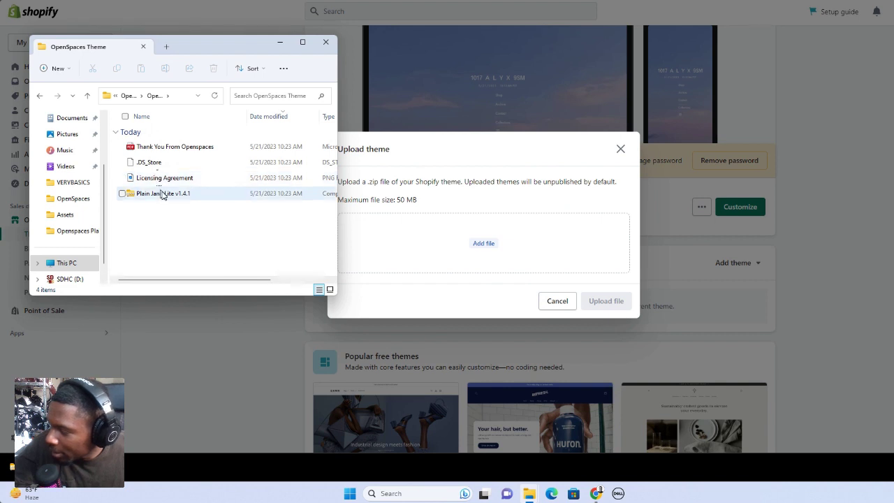
left_click_drag(161, 195, 509, 244)
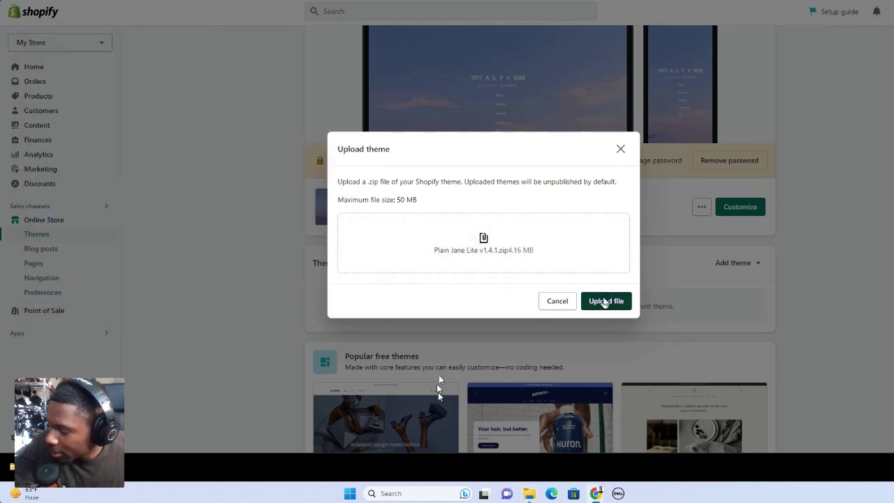
left_click(600, 300)
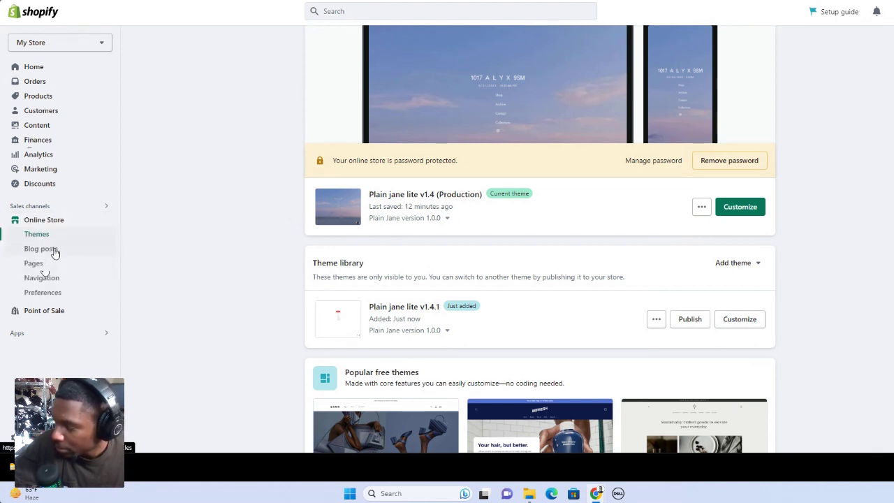
Step: Draft an online store page titled Lookbook with the lookbook theme template, and leave it unsaved for the store's navigation menus
left_click(34, 263)
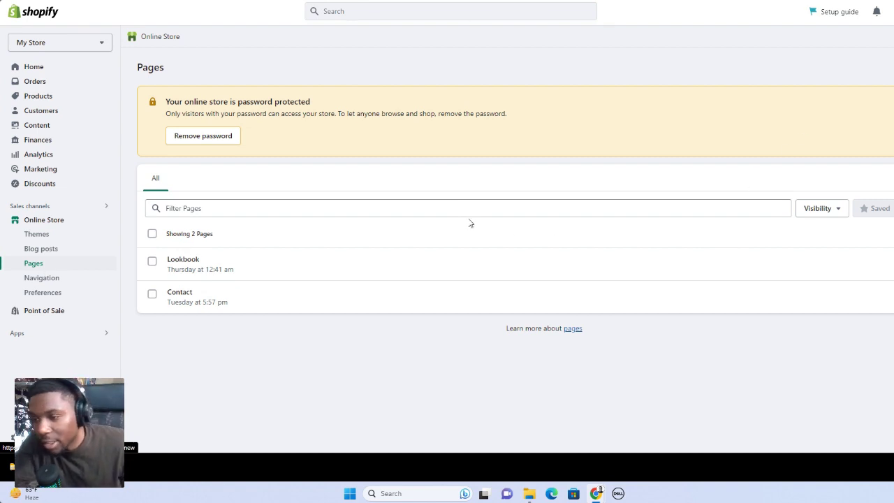
left_click(780, 61)
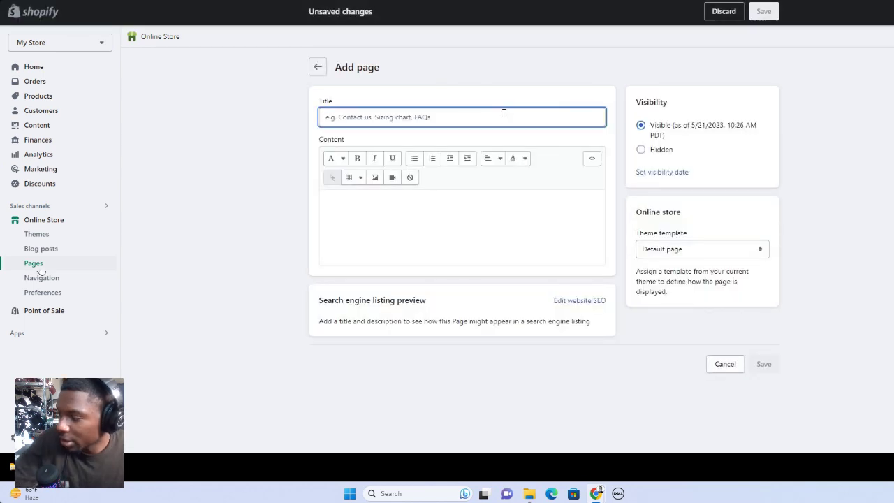
type("Lookbook")
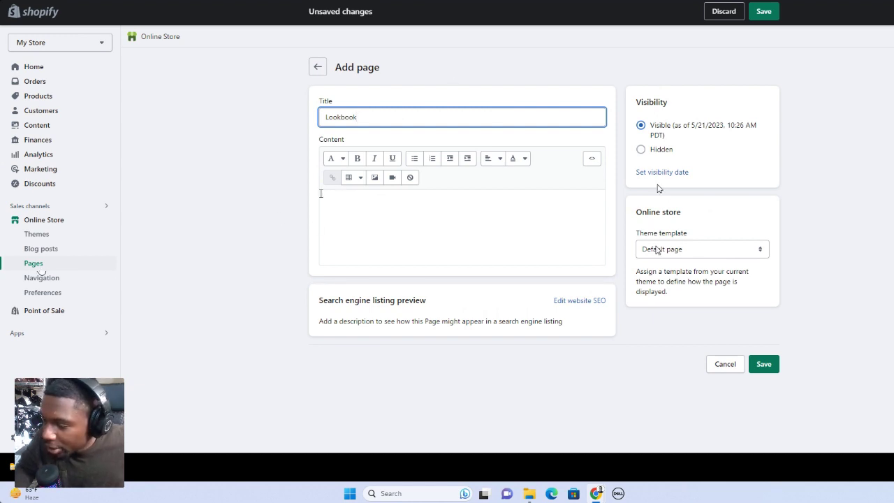
left_click_drag(636, 235, 691, 238)
left_click(693, 250)
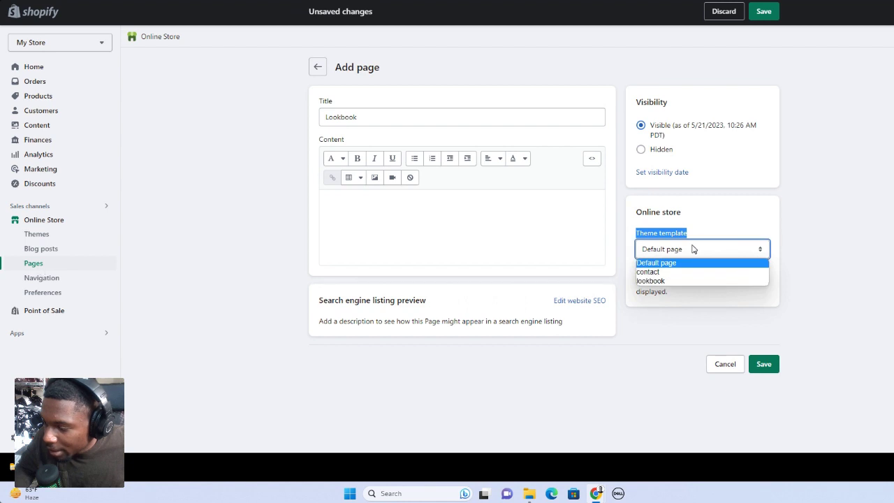
left_click(687, 280)
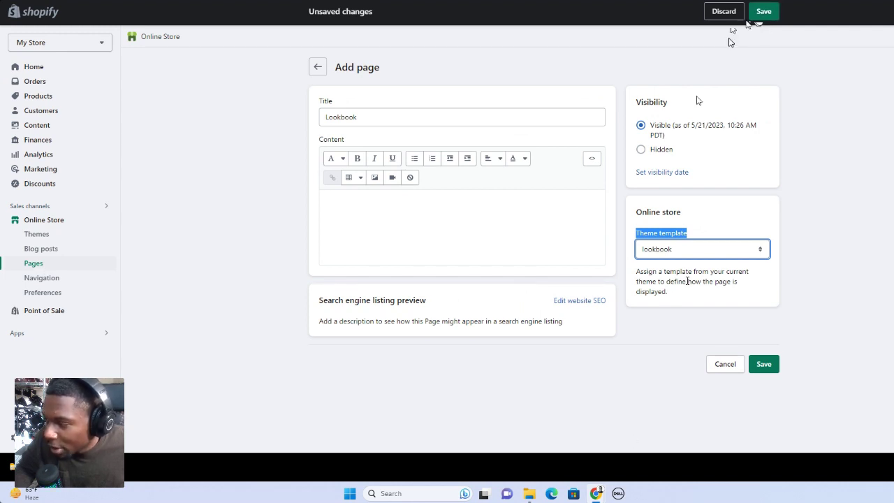
left_click(54, 278)
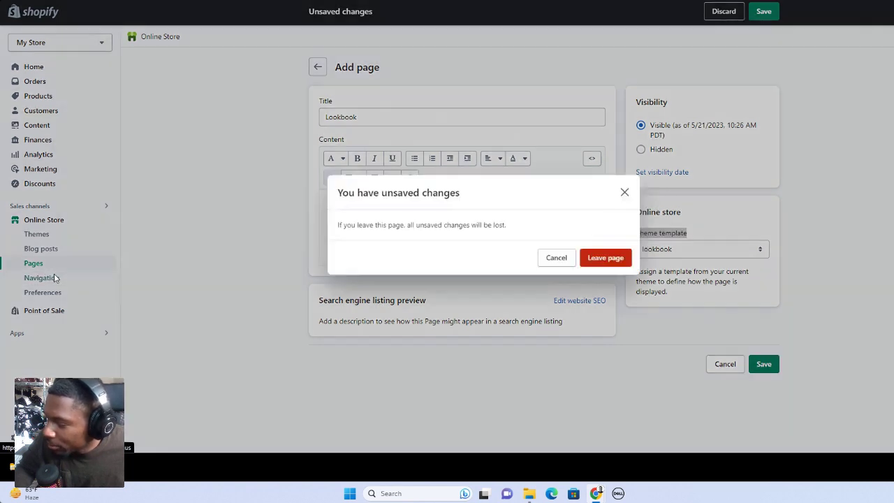
left_click(605, 257)
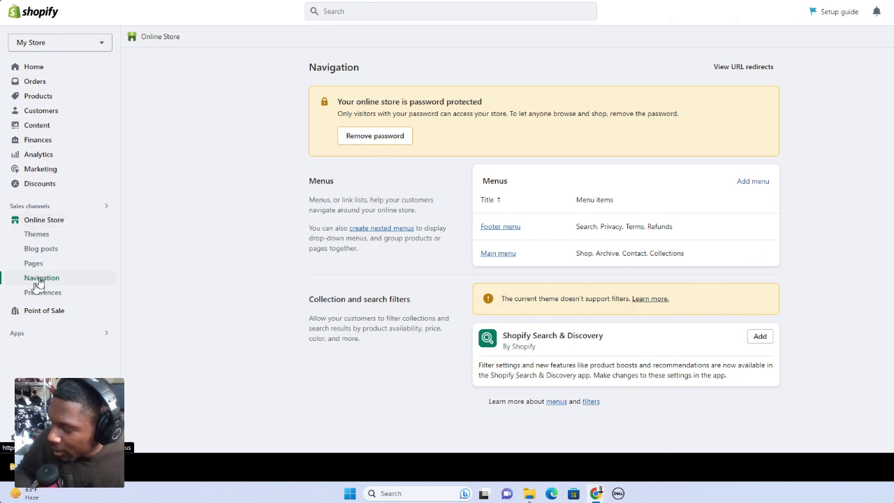
Step: Check which page the Archive item in the main menu links to, and return to the list of menus
left_click(499, 255)
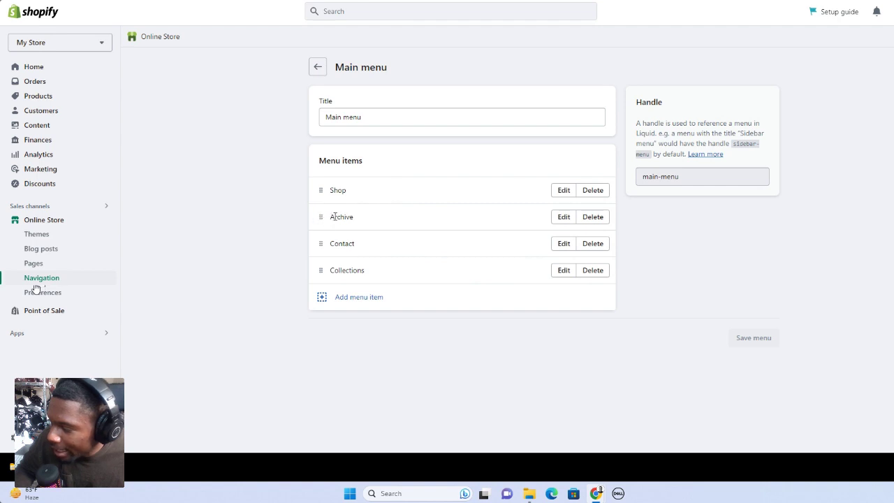
left_click(562, 217)
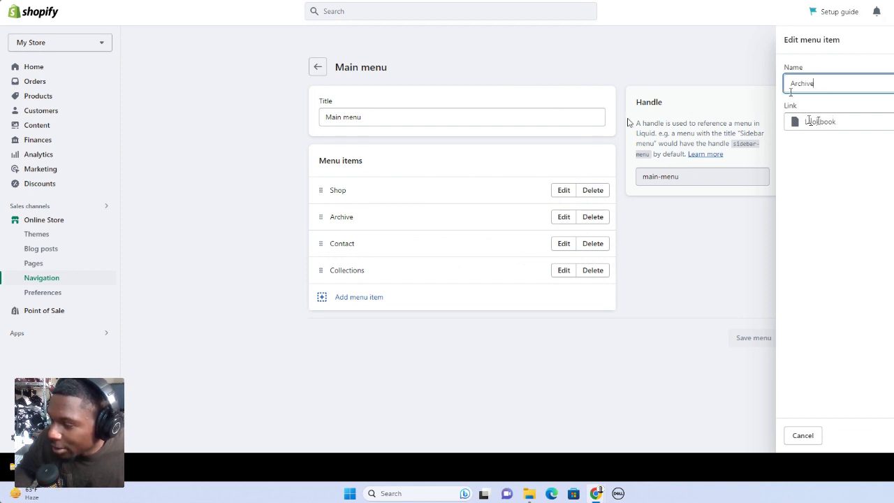
left_click(588, 57)
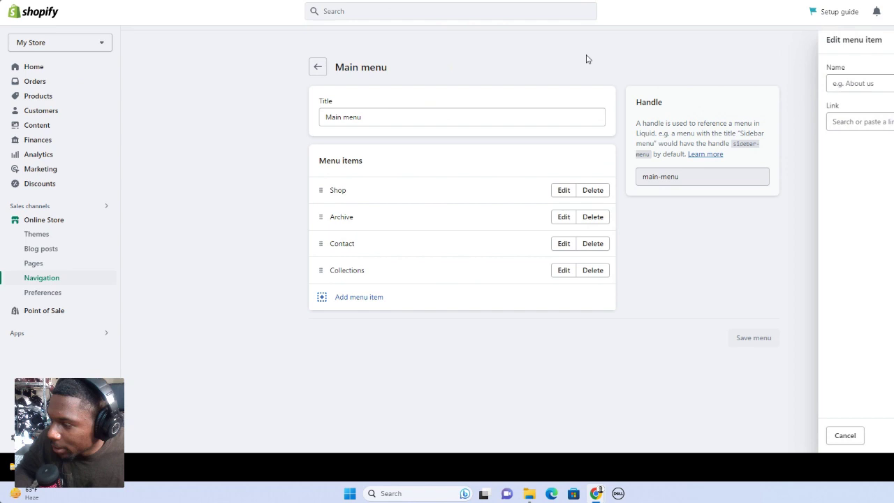
left_click(319, 68)
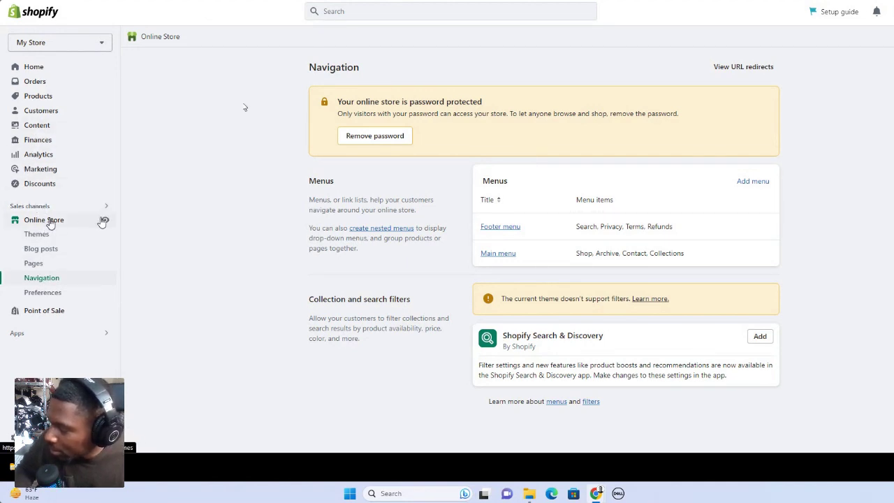
Step: Publish Plain jane lite v1.4.1 from the theme library as the store's current theme
left_click(76, 220)
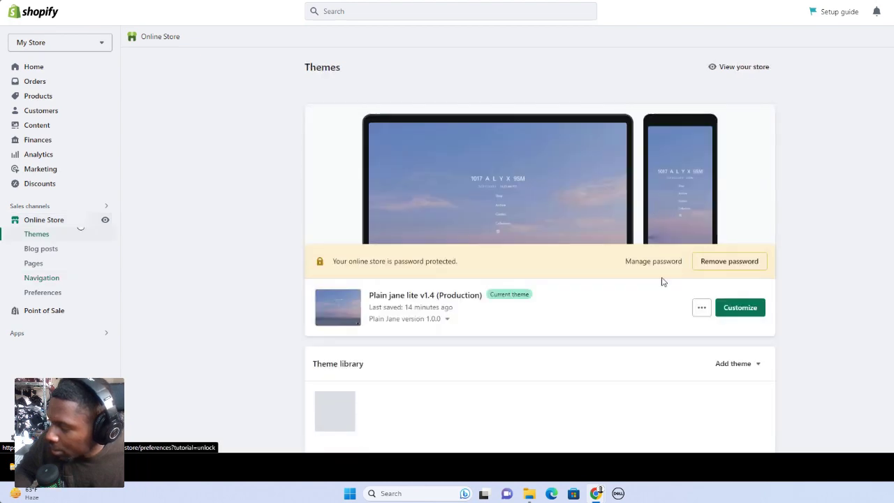
scroll(671, 293, "down", 3)
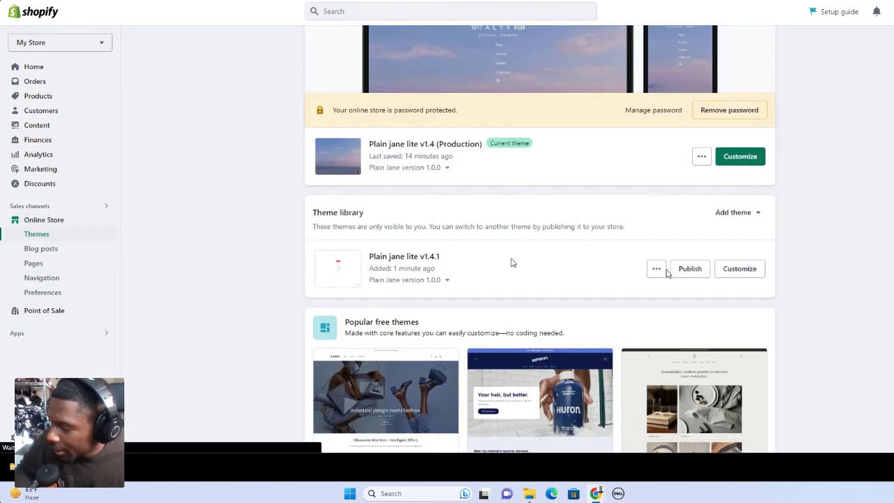
left_click(690, 269)
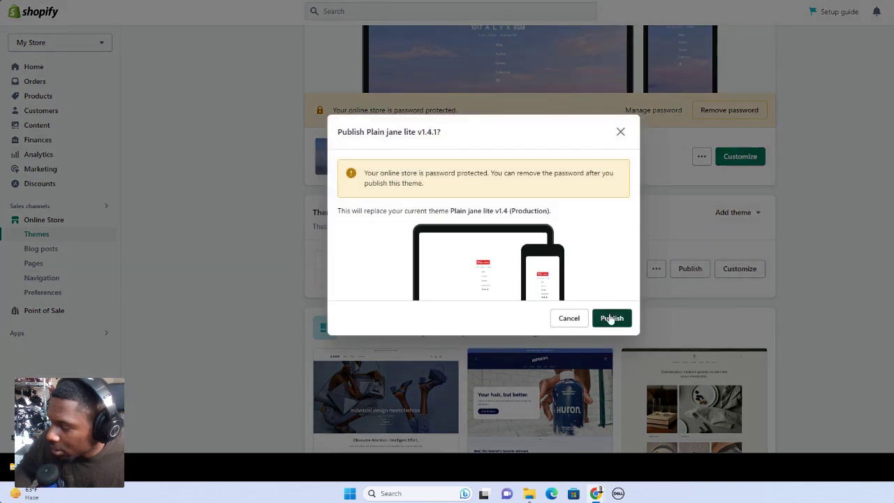
left_click(611, 317)
scroll(635, 184, "down", 2)
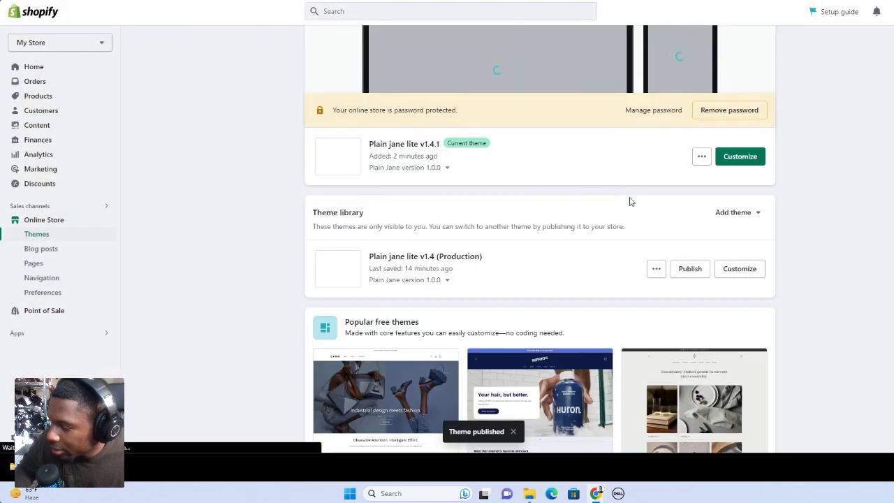
Step: Preview the current theme's home page and Shop page, and return to the themes overview
scroll(635, 206, "up", 4)
left_click(701, 307)
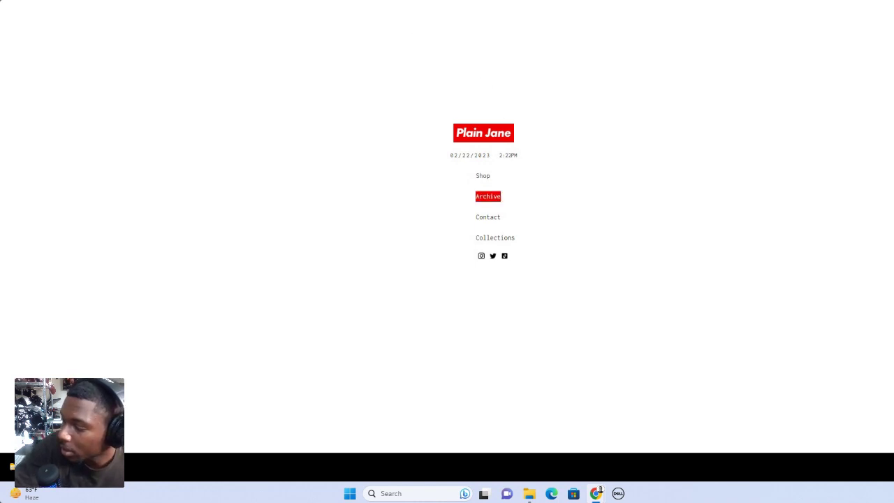
scroll(559, 272, "down", 2)
scroll(558, 272, "up", 2)
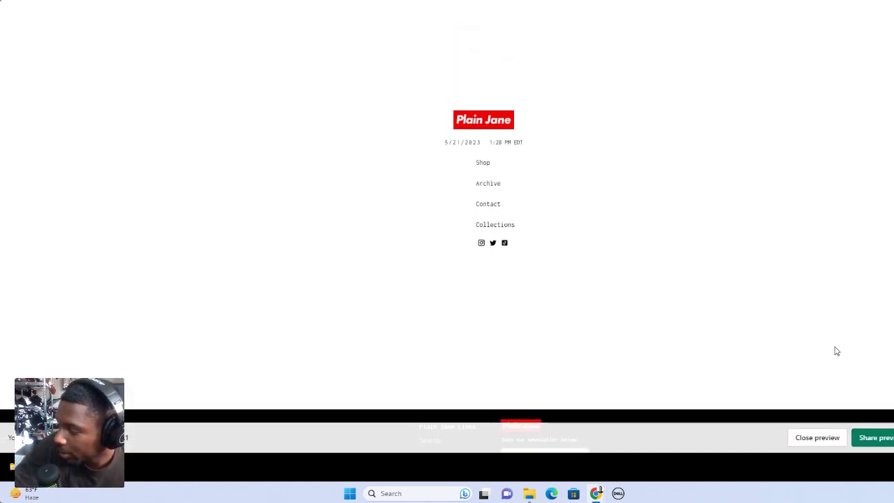
left_click(483, 162)
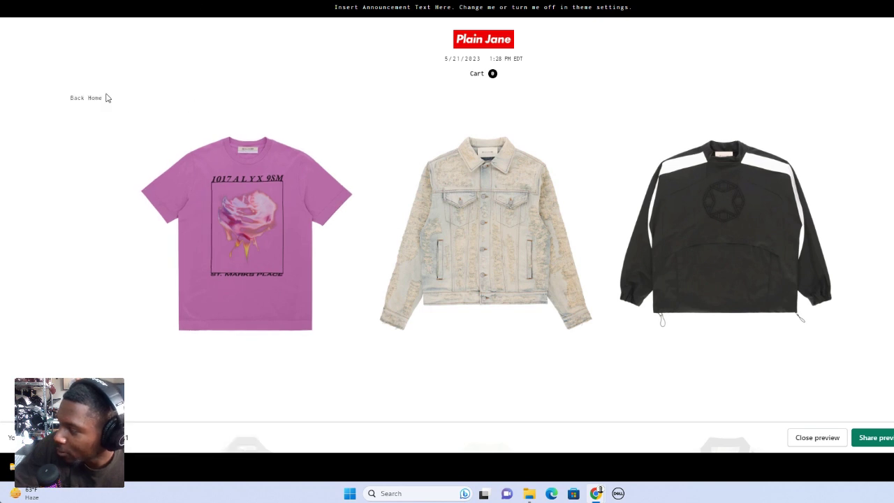
key("ctrl+w")
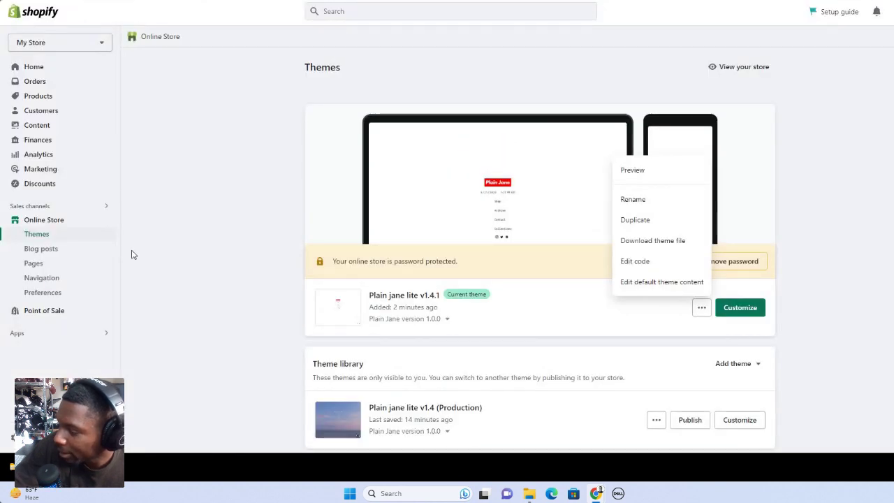
left_click(178, 240)
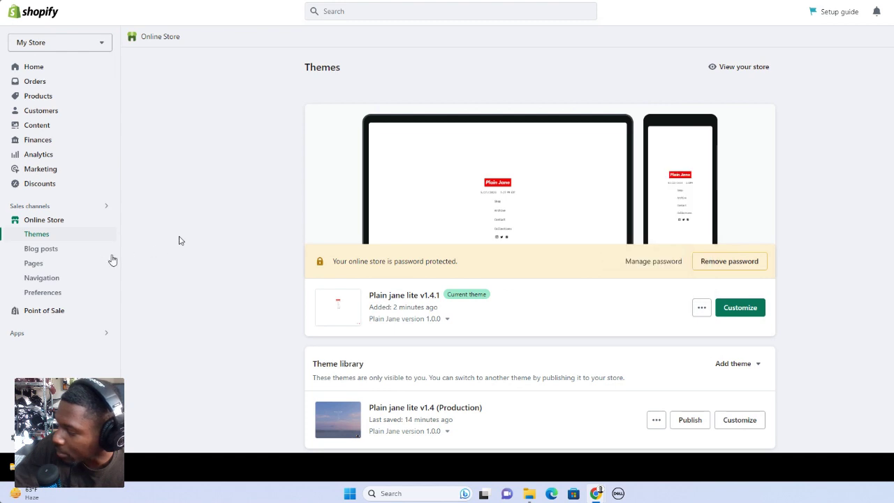
Step: Create a navigation menu titled Shop Menu and check its handle
left_click(52, 278)
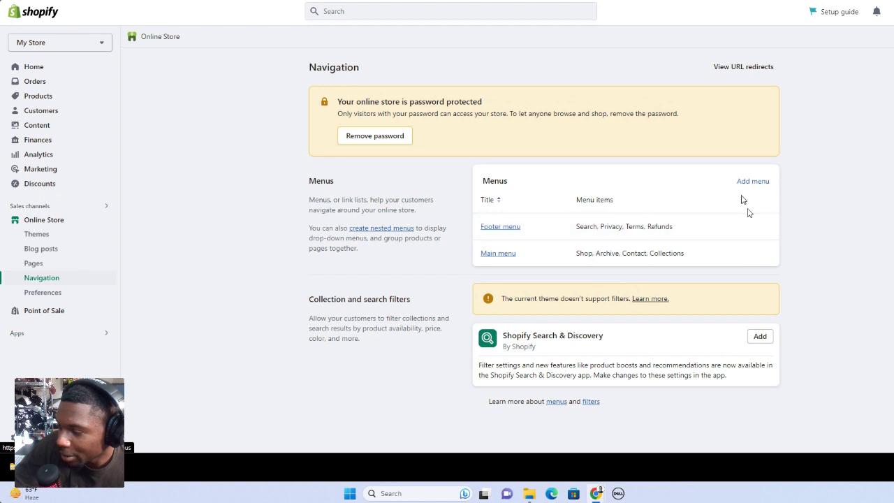
left_click(747, 182)
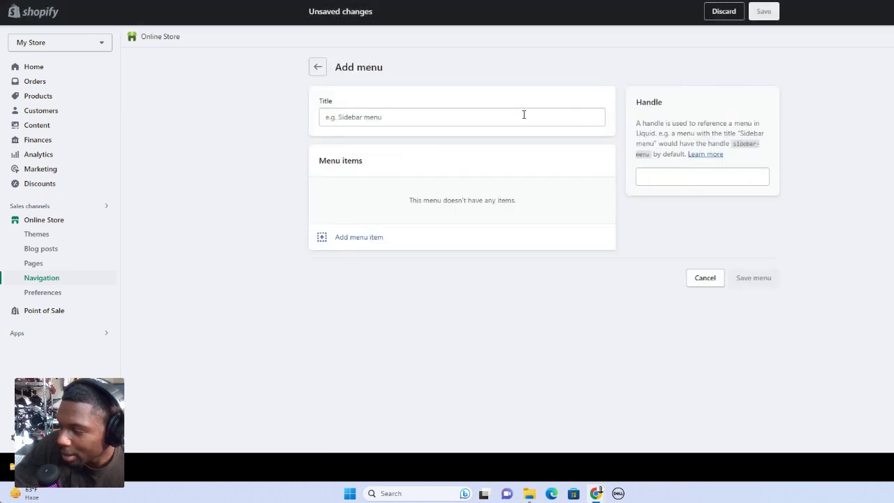
left_click(484, 123)
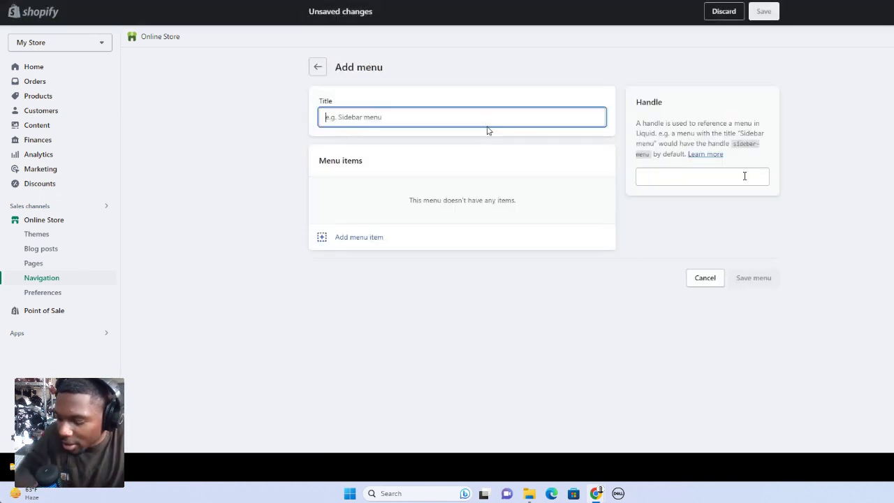
type("op")
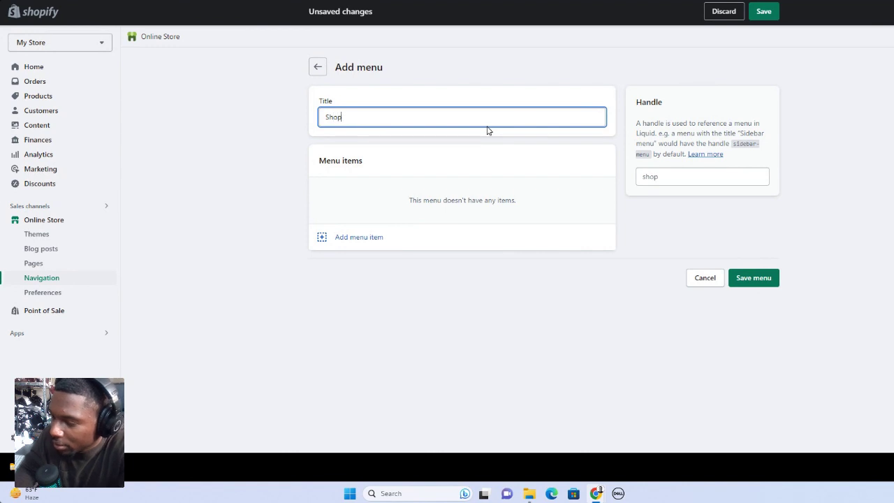
type(" Menu")
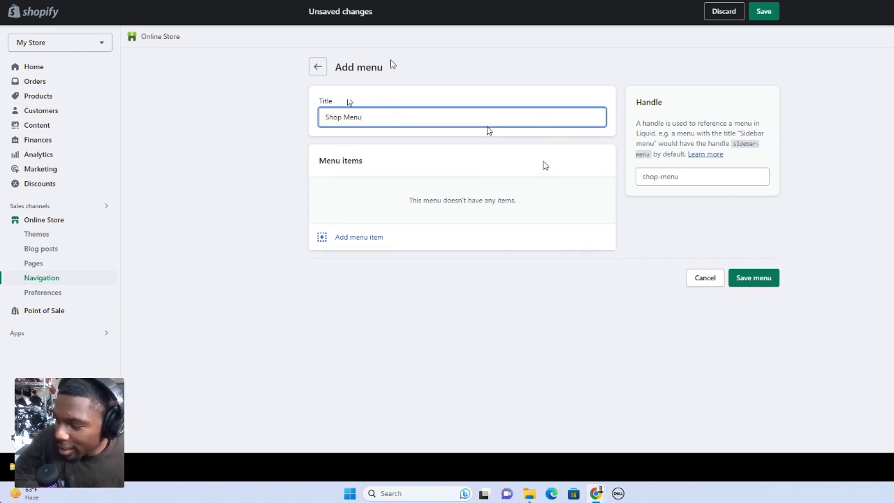
mouse_move(639, 179)
left_mouse_down()
mouse_move(684, 191)
mouse_move(638, 178)
left_mouse_up()
left_click(650, 224)
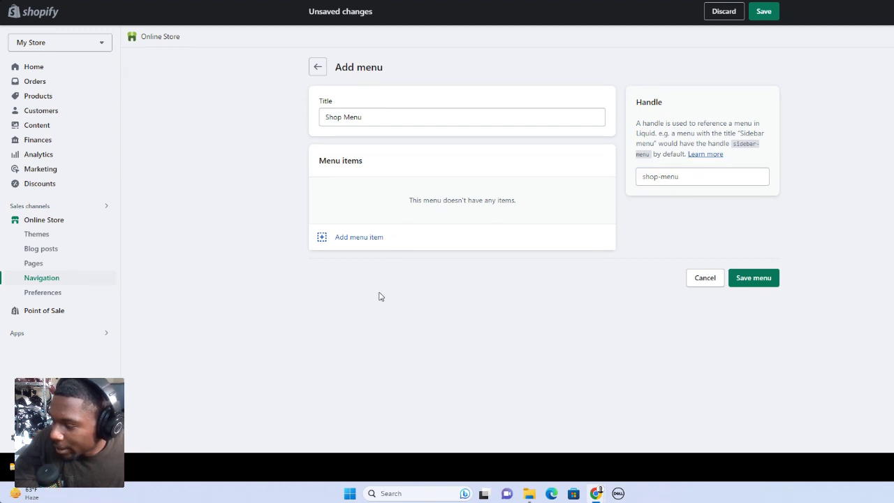
Step: Start a menu item named Tees in Shop Menu and look through the collections available for its link
left_click(364, 241)
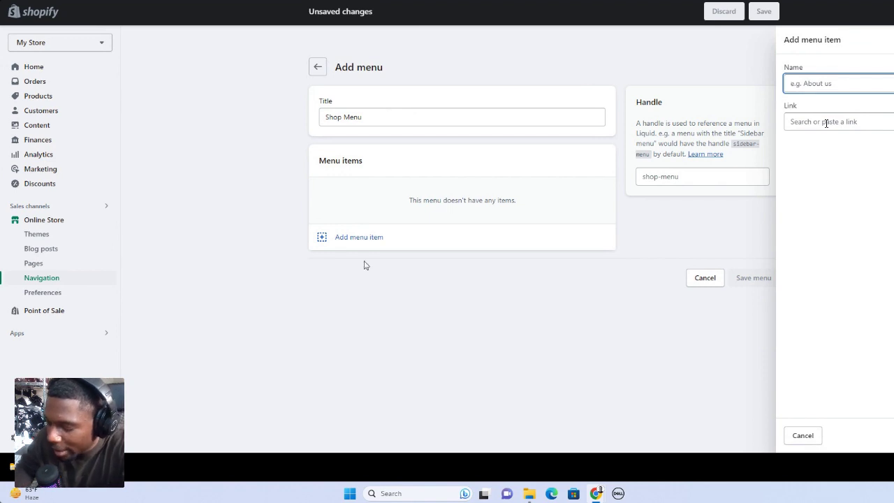
type("Tees")
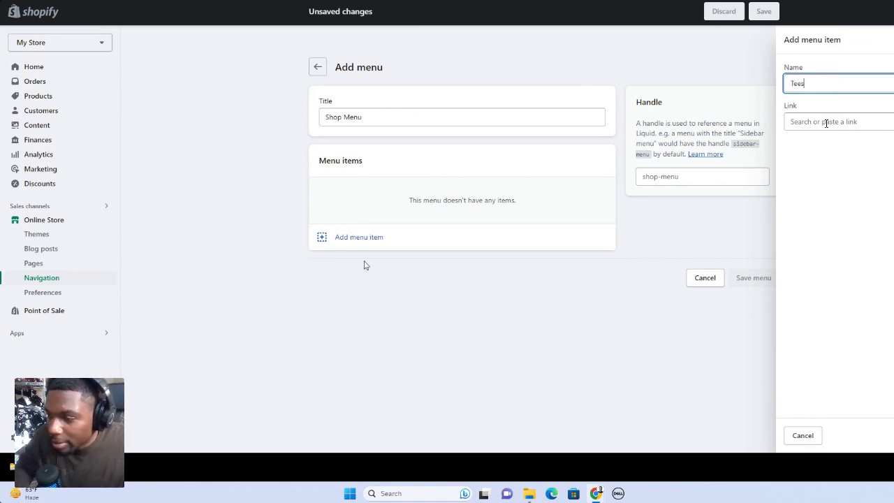
left_click(840, 124)
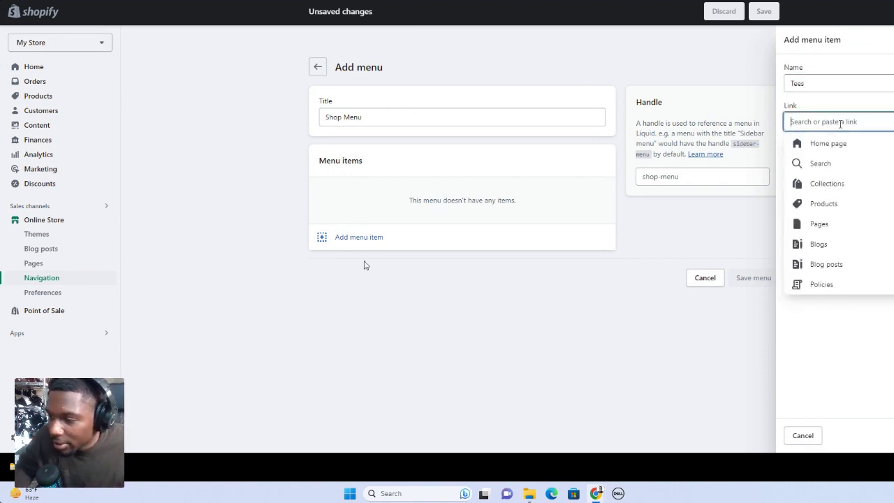
left_click(831, 190)
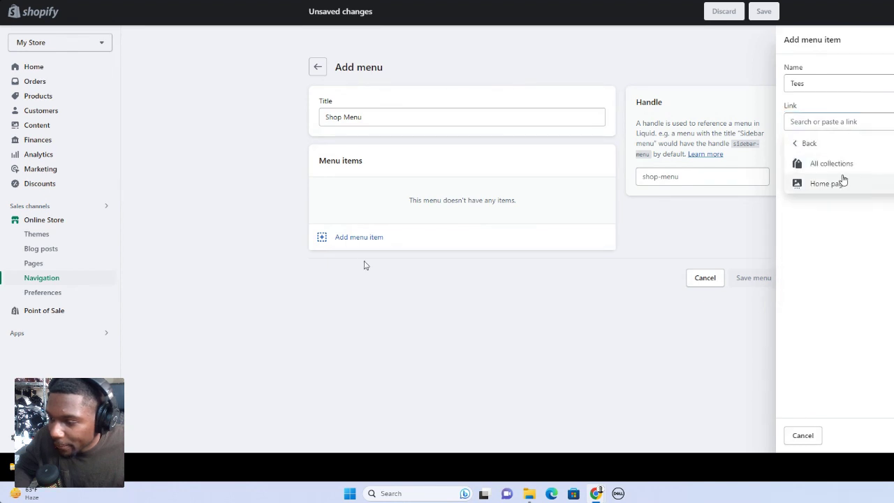
left_click(808, 143)
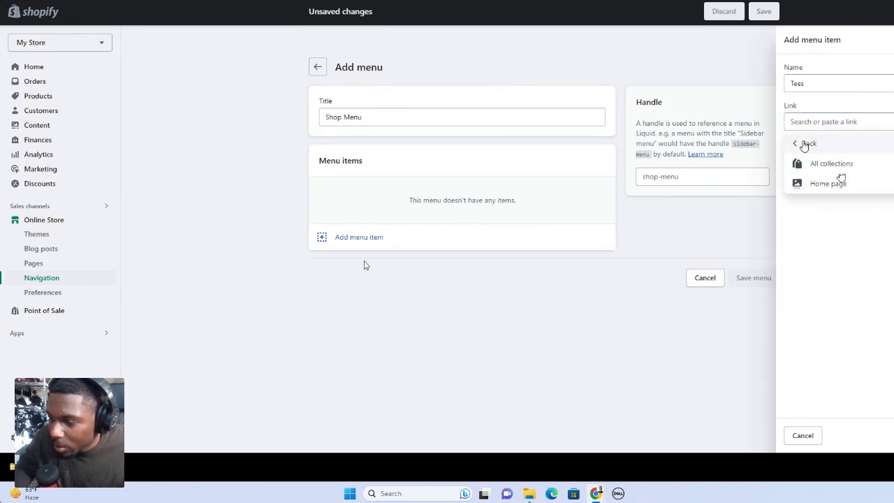
Step: Rename the new menu item as All Items and link it to All collections
double_click(804, 83)
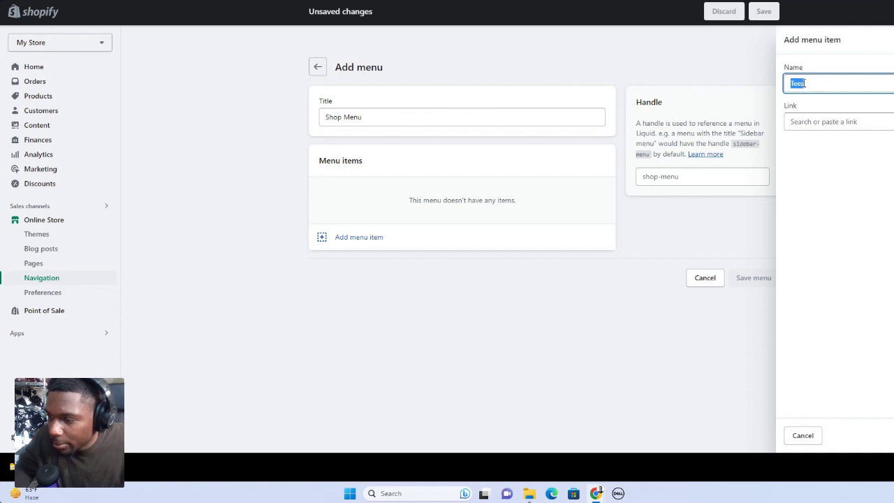
type("All")
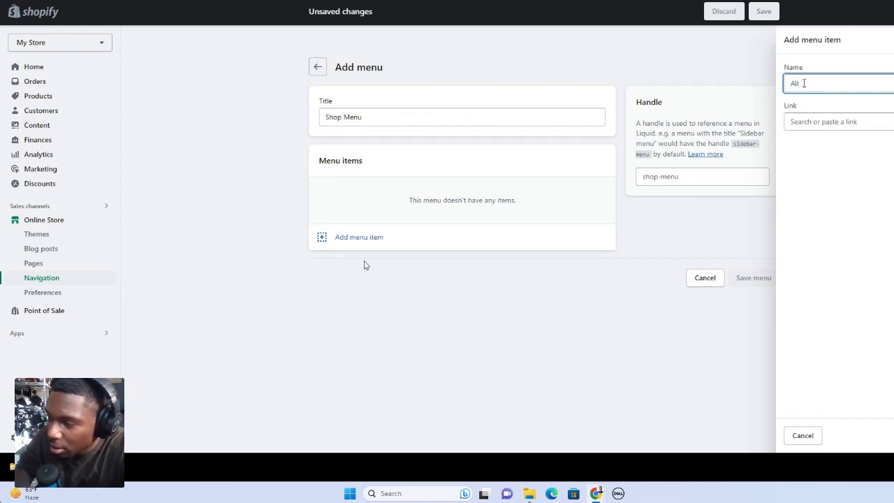
type(" Items")
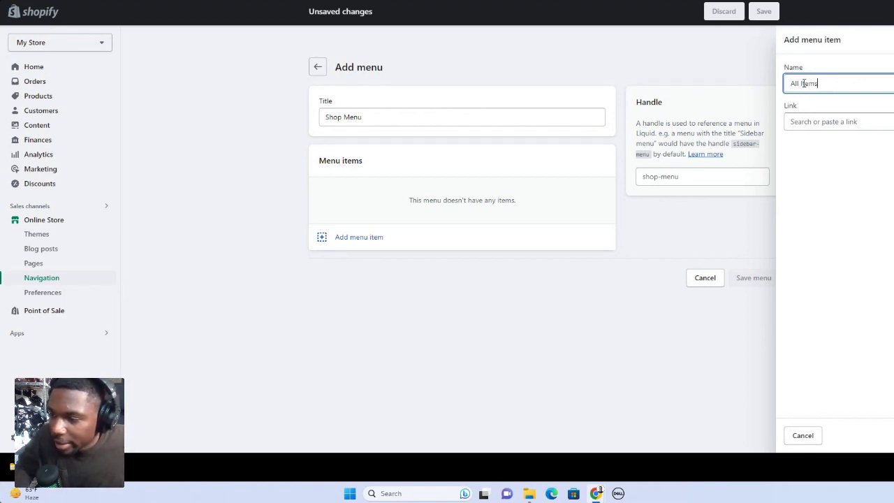
left_click(830, 122)
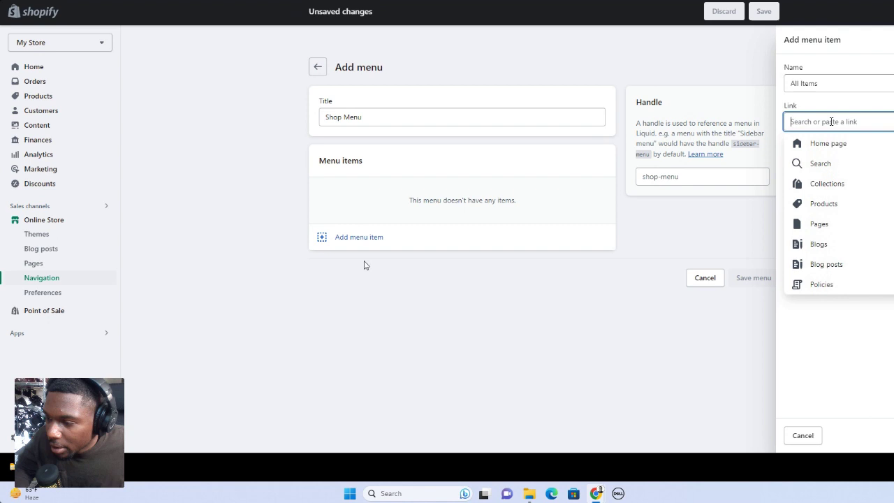
left_click(822, 190)
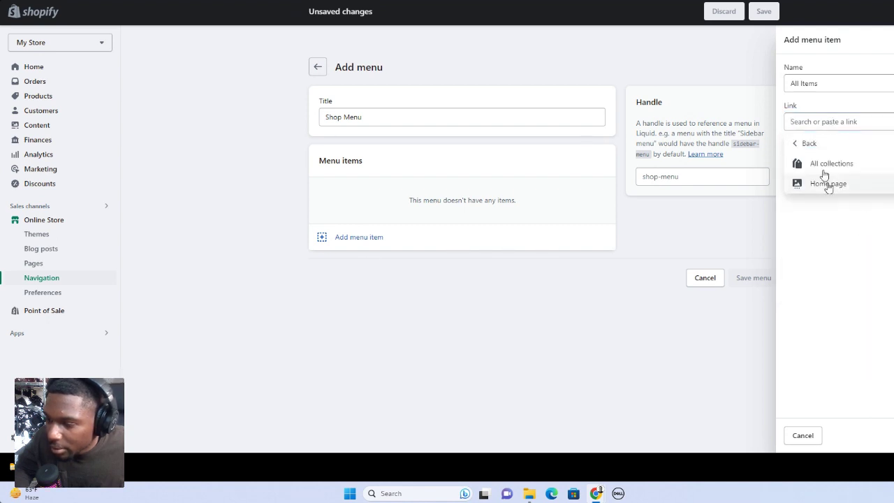
left_click(817, 165)
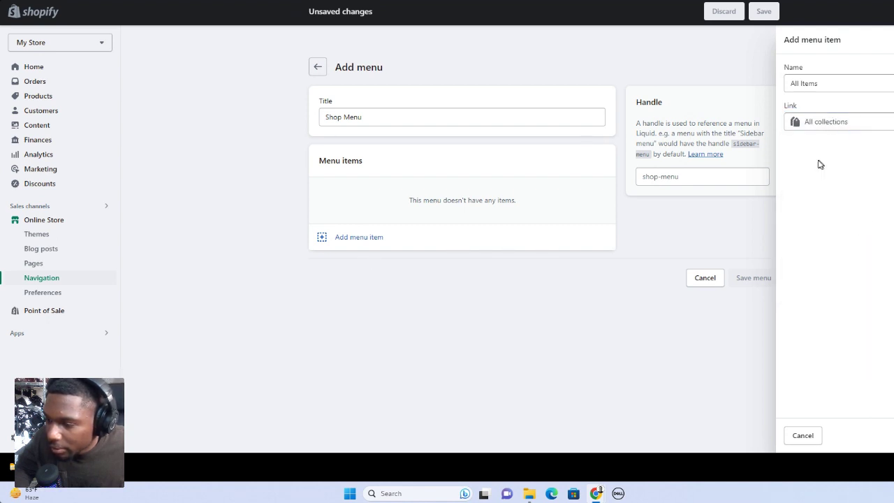
Step: Change the All Items link to All products, add the item to Shop Menu, and save the menu
left_click(808, 121)
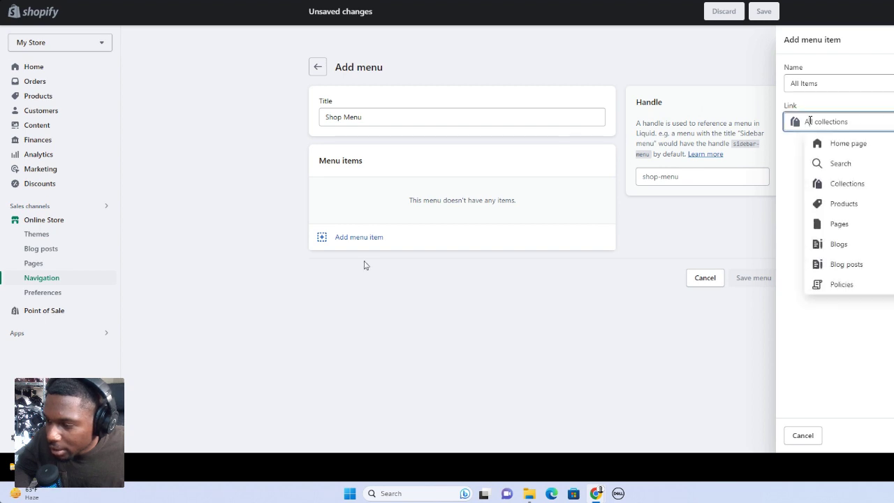
left_click(841, 203)
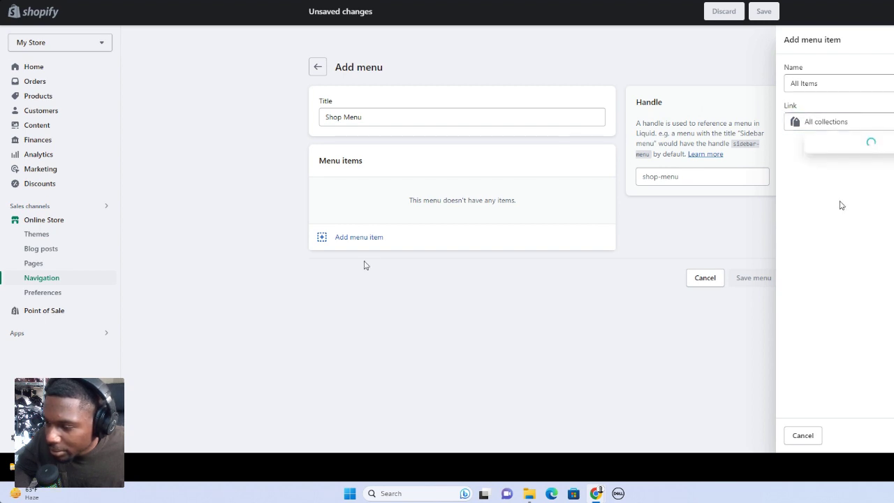
left_click(841, 165)
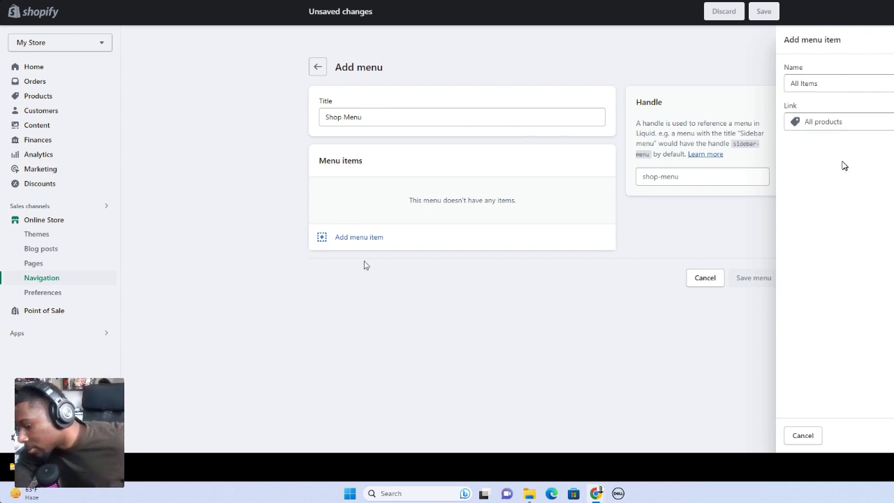
key("Return")
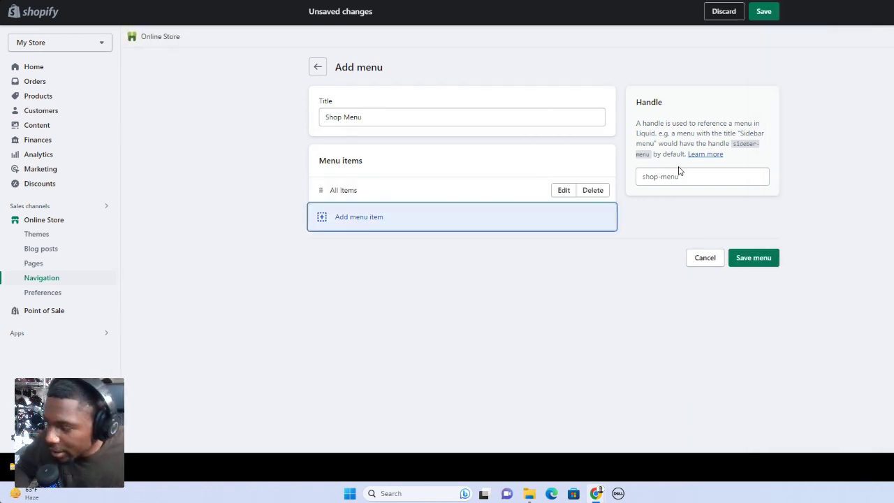
left_click(772, 11)
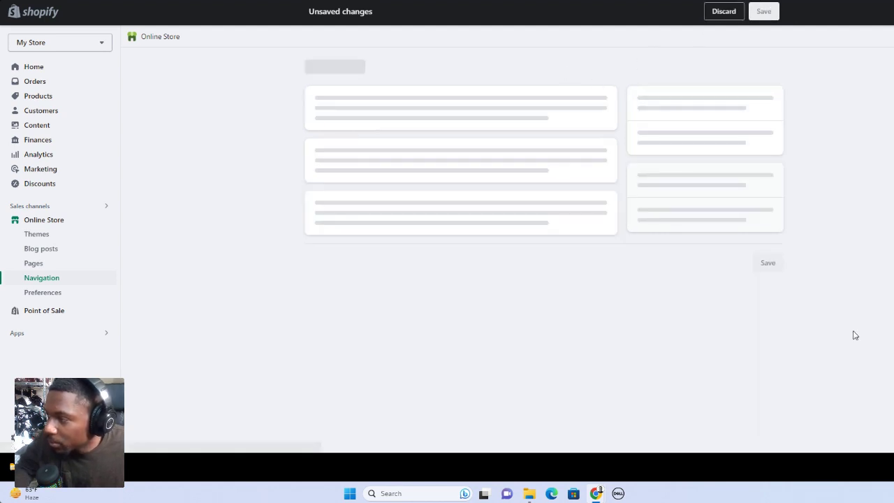